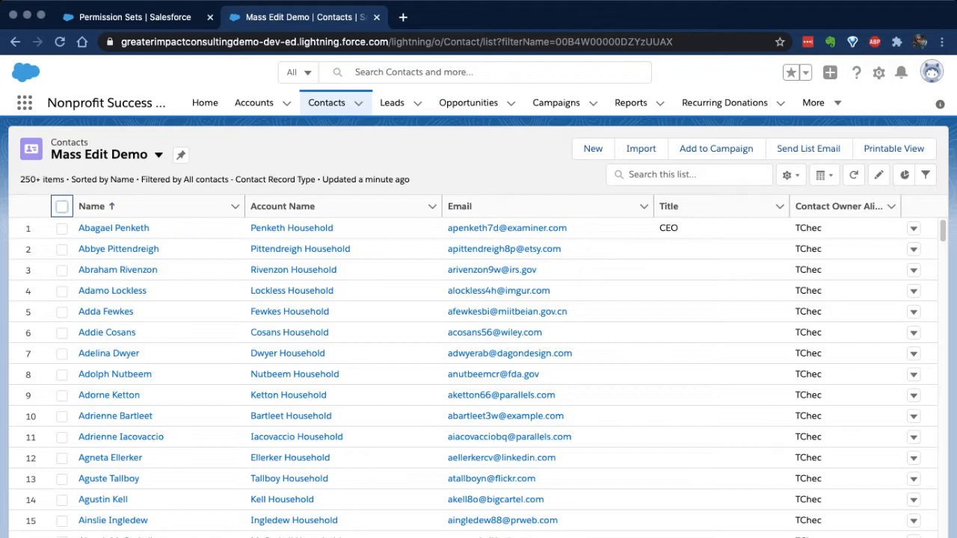
# Set the Title of the contact in row 2 to CTO with inline editing.
pyautogui.click(714, 249)
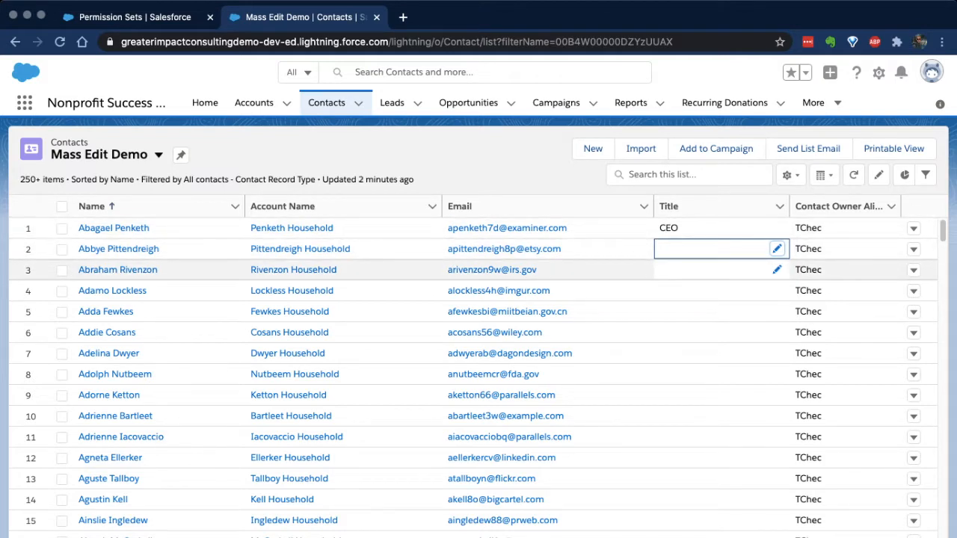
pyautogui.press('Return')
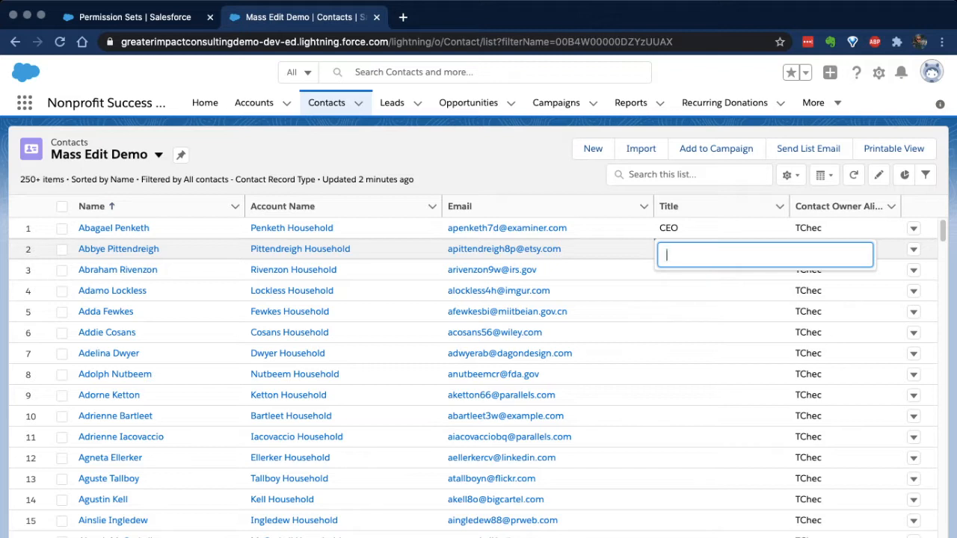
pyautogui.write('CTO')
pyautogui.press('Return')
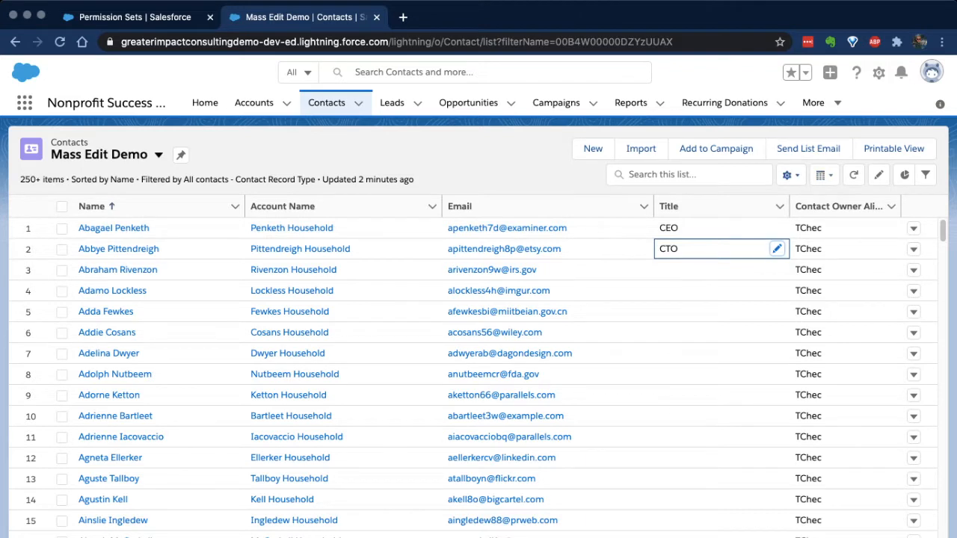
# Open the filter settings of the Mass Edit Demo list view.
pyautogui.click(790, 175)
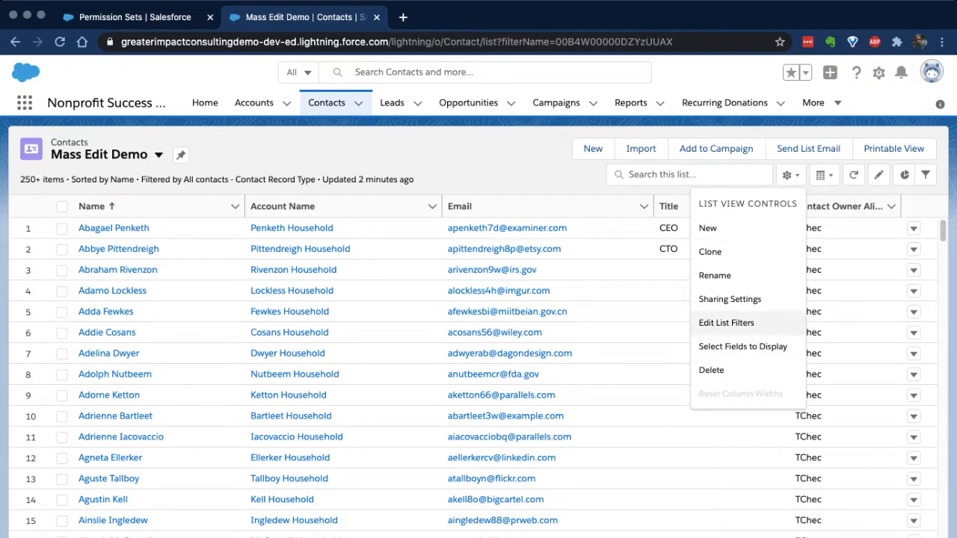
pyautogui.click(727, 323)
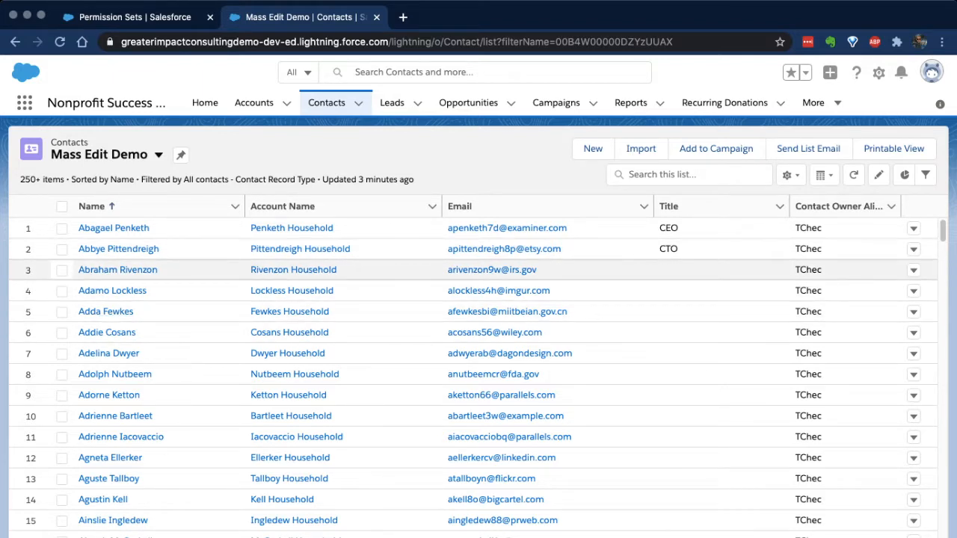
# Mass-edit the contacts in rows 3, 6, 7, 9 and 11, setting all five Titles to CEO, and save the list.
pyautogui.click(62, 270)
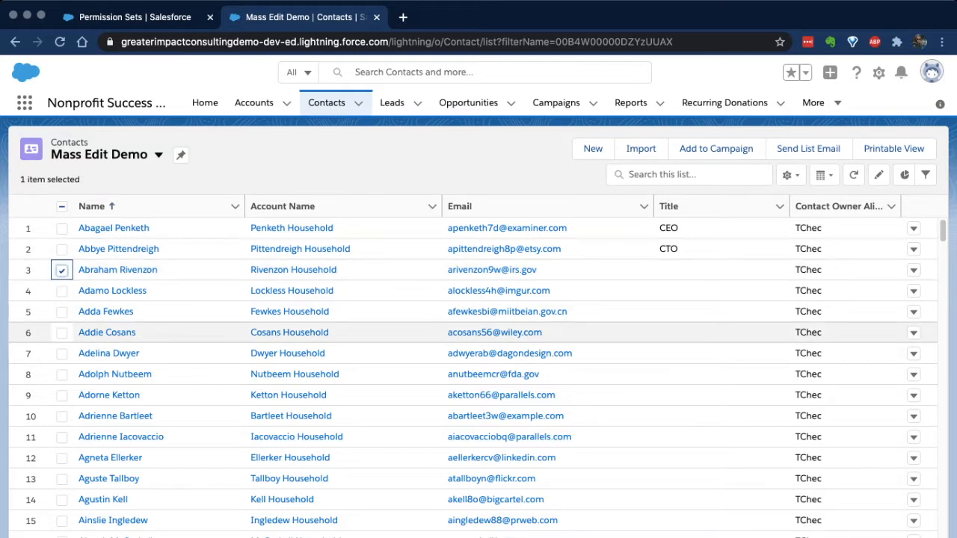
pyautogui.click(62, 333)
pyautogui.click(62, 354)
pyautogui.click(62, 396)
pyautogui.click(62, 437)
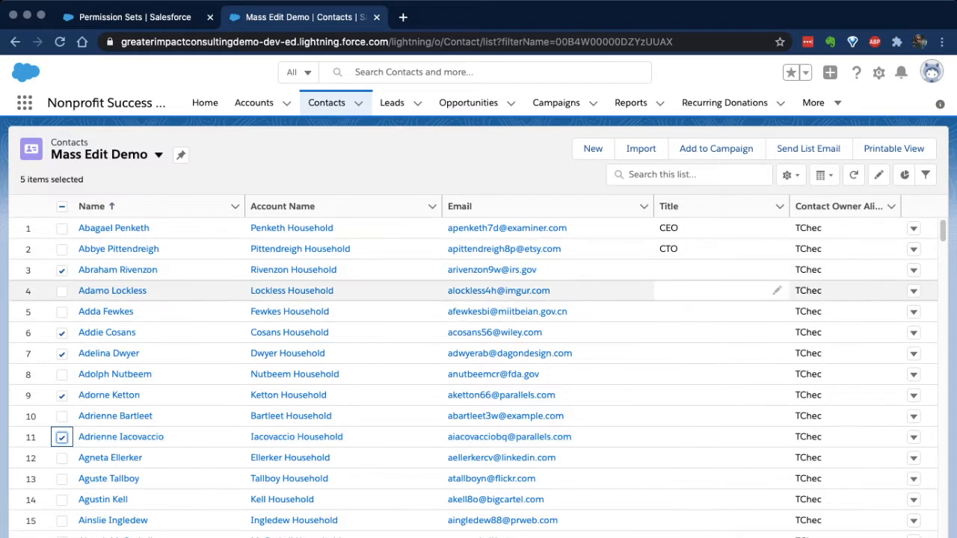
pyautogui.click(777, 269)
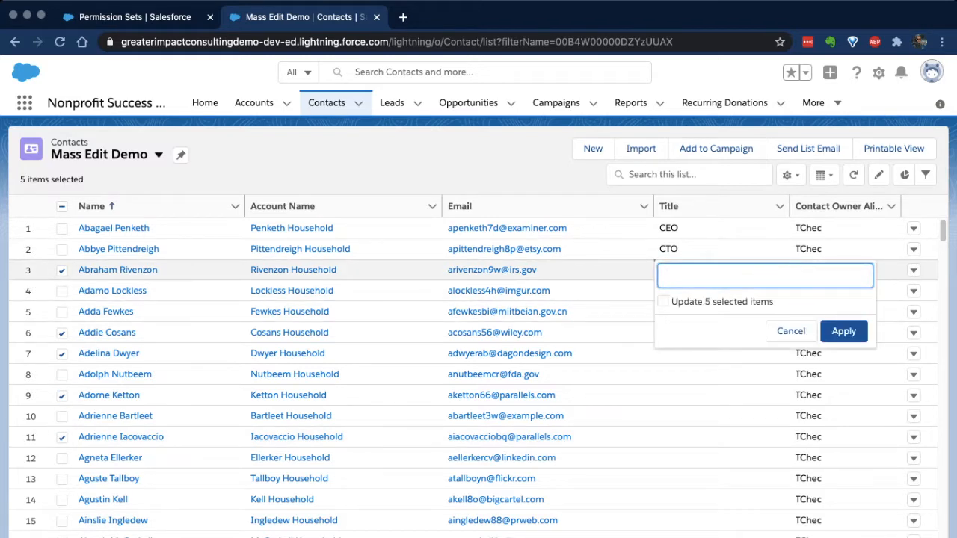
pyautogui.write('CEO')
pyautogui.click(663, 301)
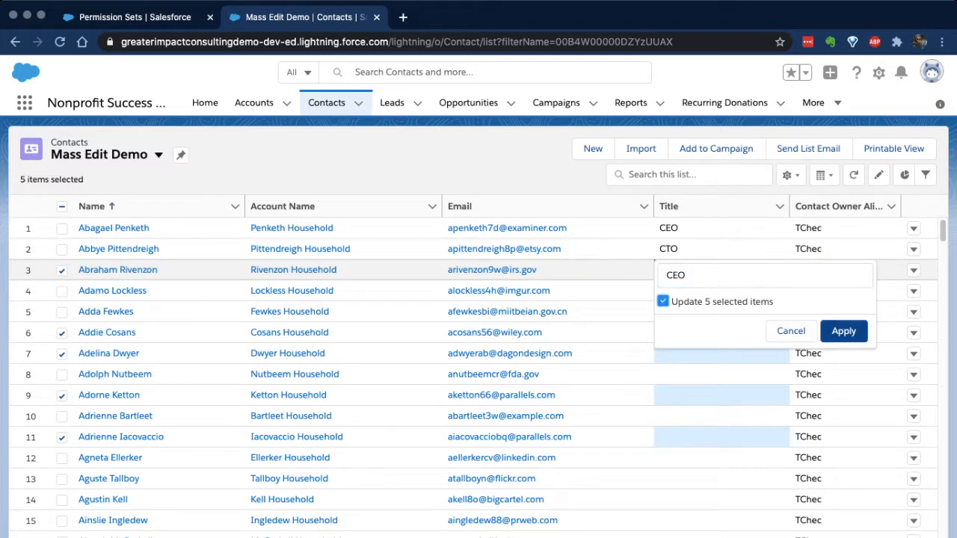
pyautogui.click(843, 331)
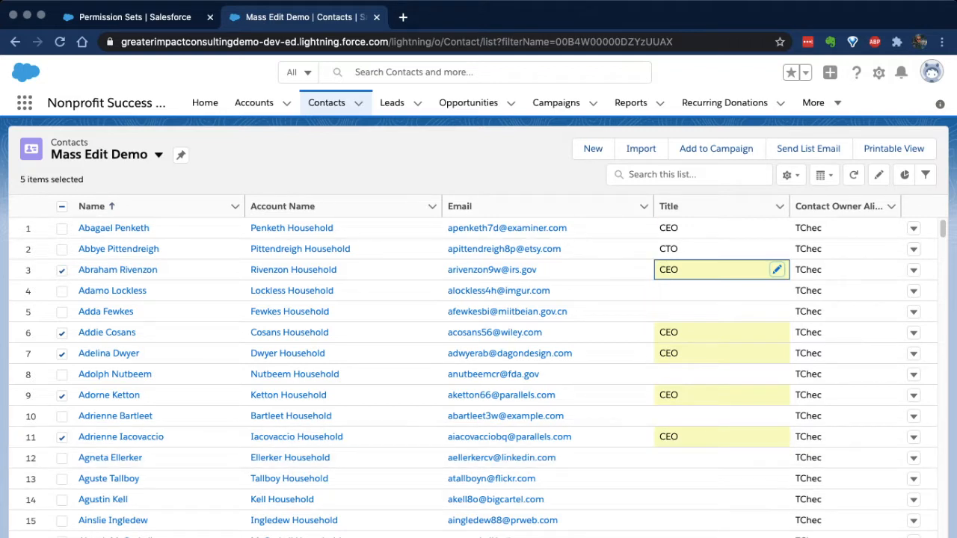
pyautogui.press('super+s')
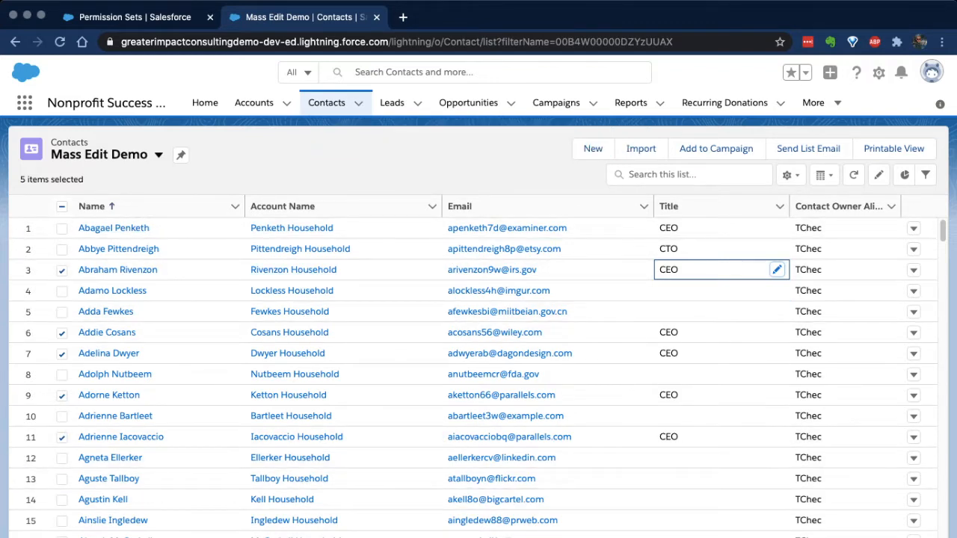
# Load more than 200 contacts, select all with the list's select-all option, and apply the Title CFO to the 200 selected items.
pyautogui.scroll(-10, 344, 275)
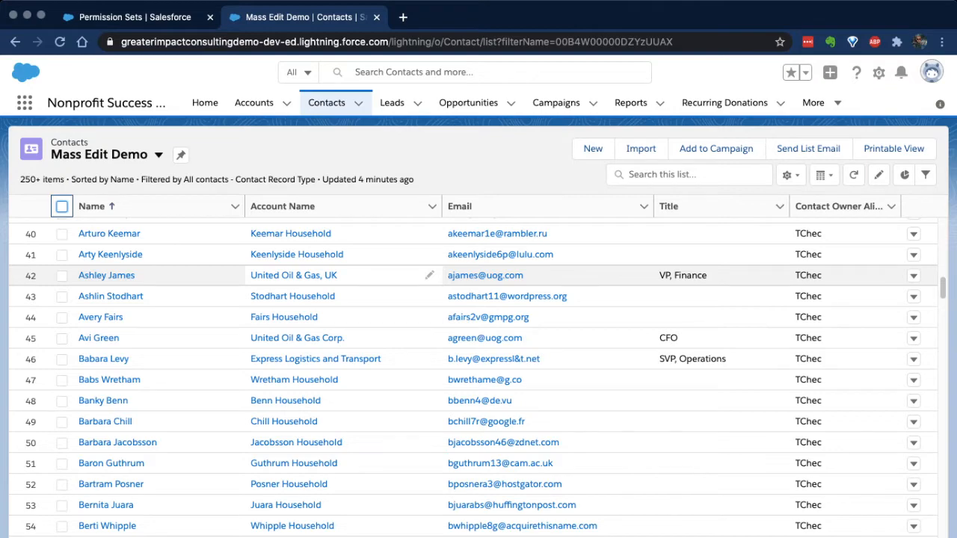
pyautogui.scroll(-20, 344, 275)
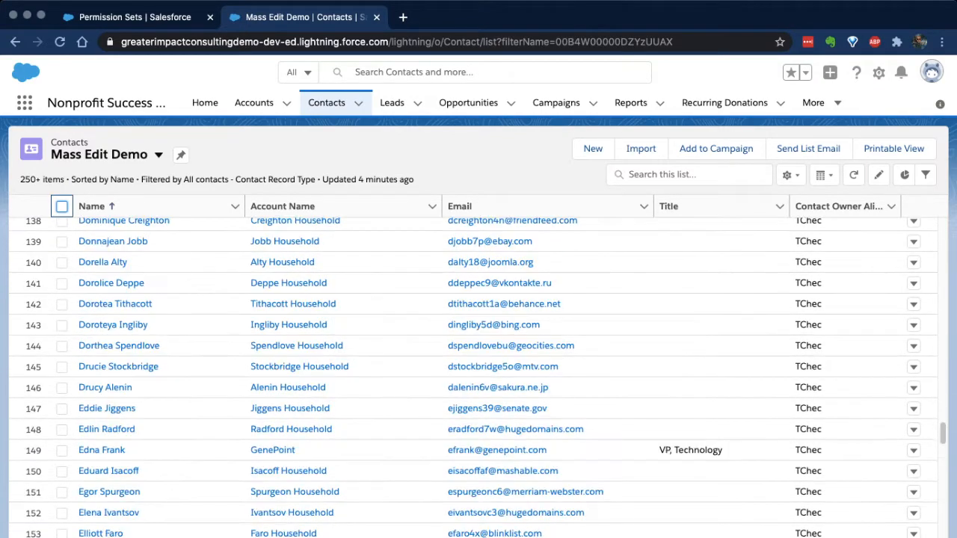
pyautogui.scroll(-18, 344, 275)
pyautogui.scroll(2, 344, 276)
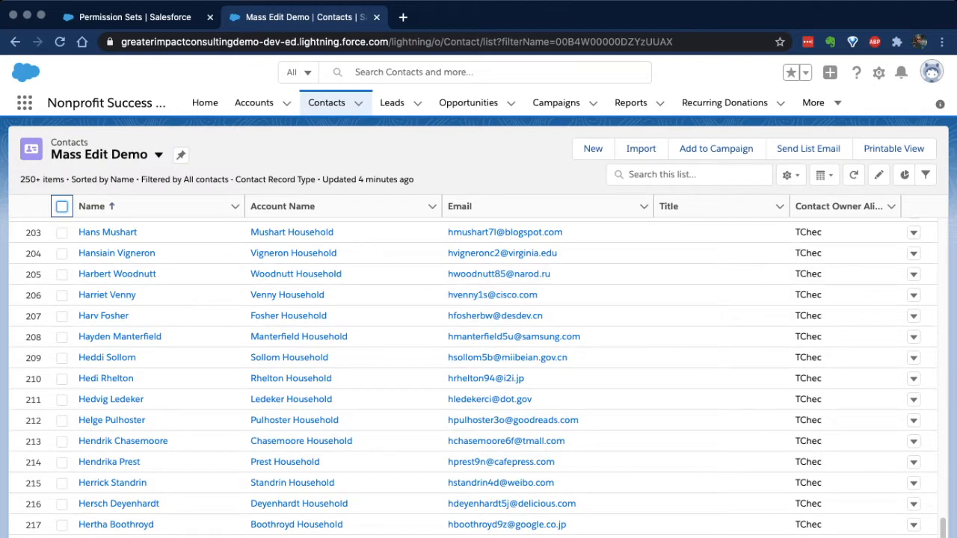
pyautogui.click(61, 207)
pyautogui.scroll(2, 344, 354)
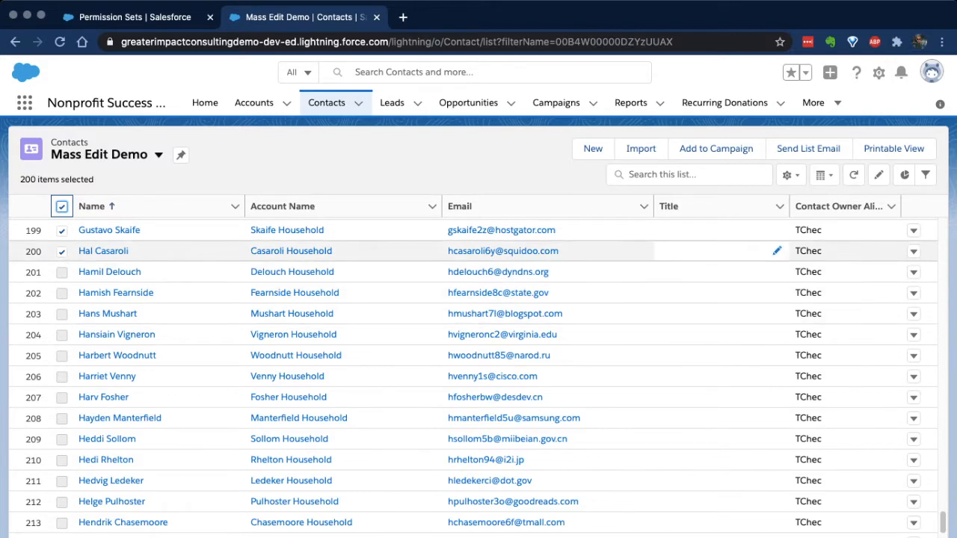
pyautogui.click(776, 250)
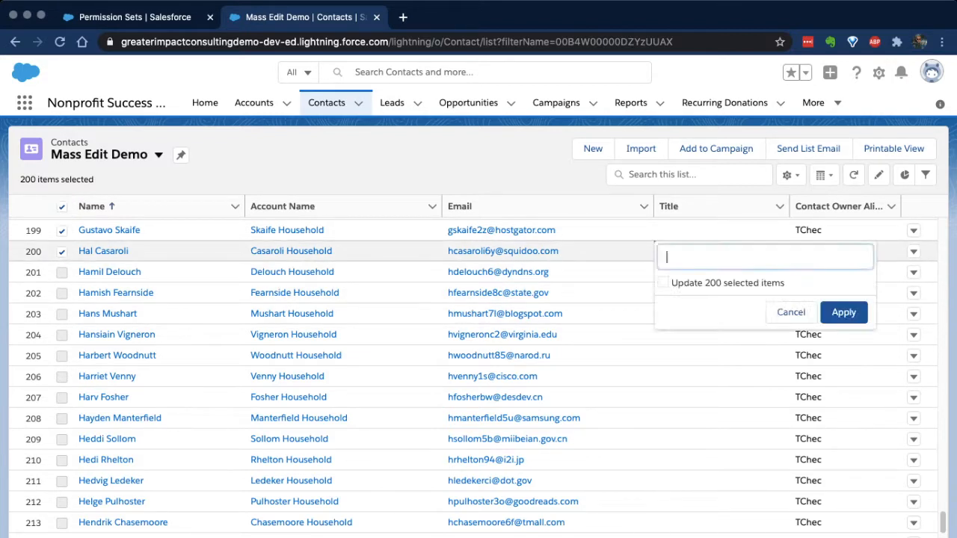
pyautogui.write('CFO')
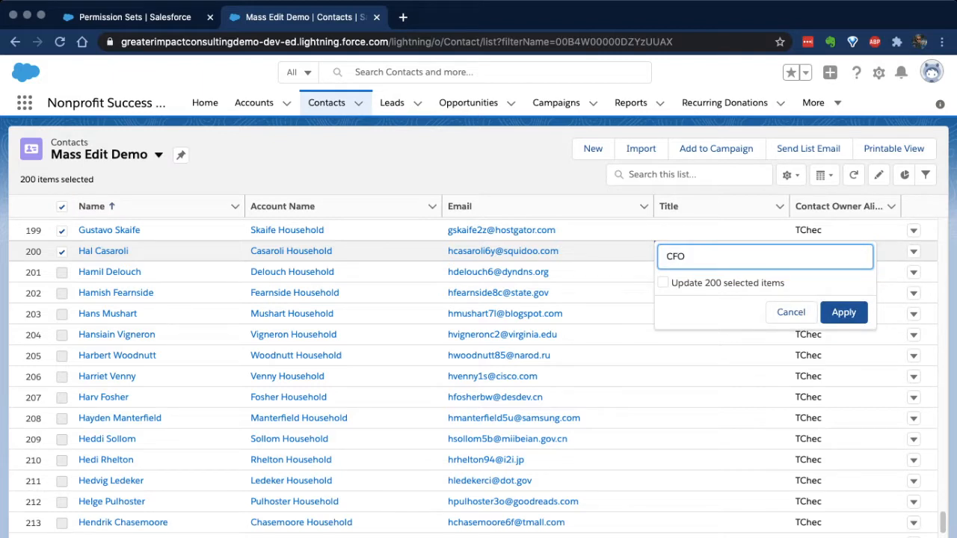
pyautogui.press('Tab')
pyautogui.press('space')
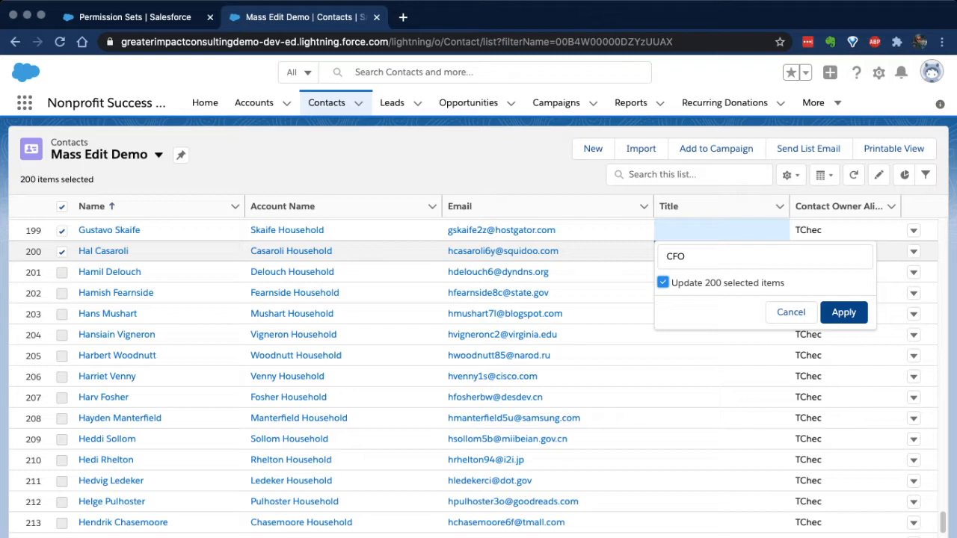
pyautogui.click(844, 313)
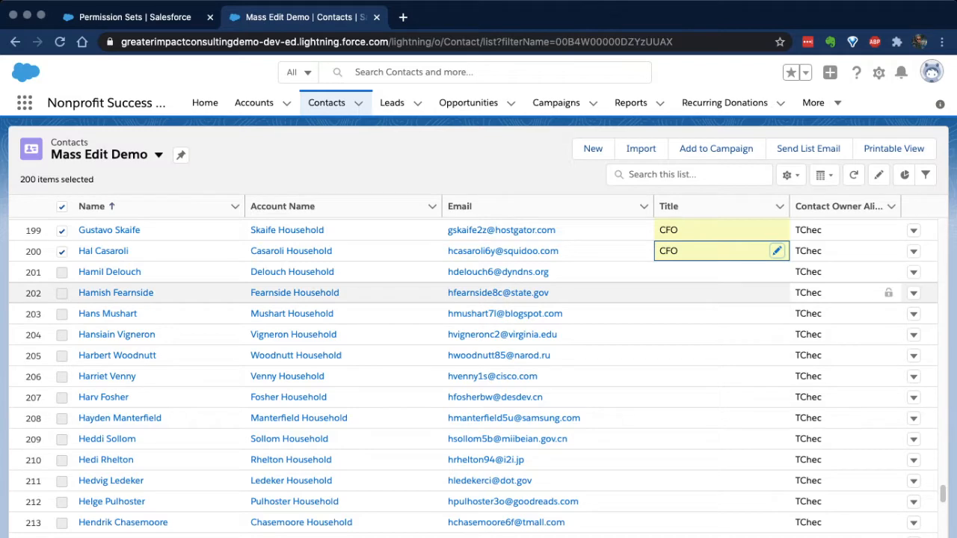
# Clear the current selection and select only the contacts in rows 156 to 161.
pyautogui.scroll(7, 777, 303)
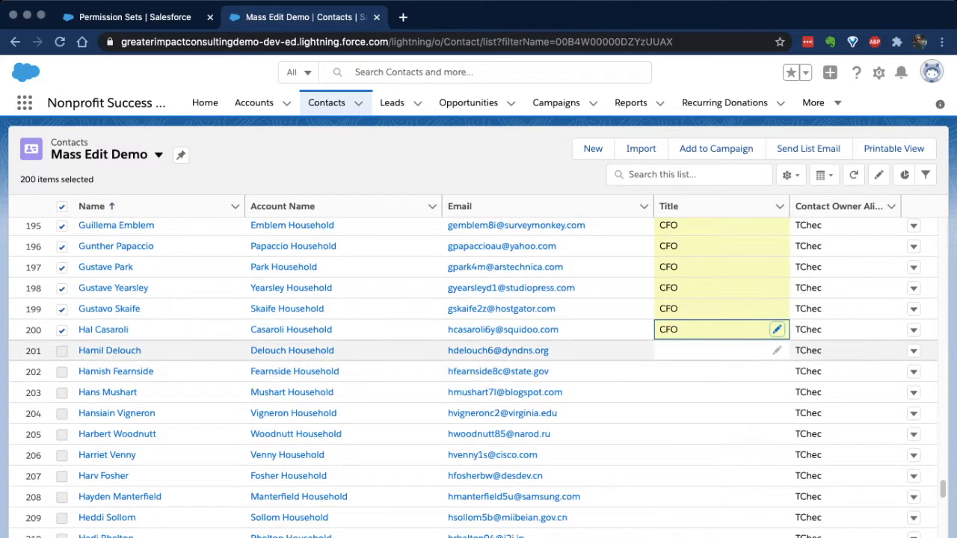
pyautogui.scroll(5, 777, 308)
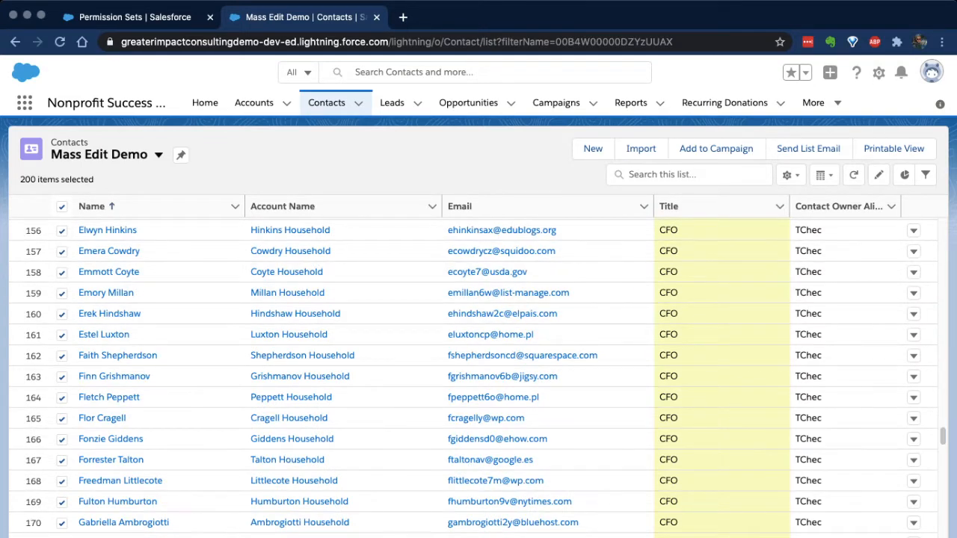
pyautogui.click(62, 207)
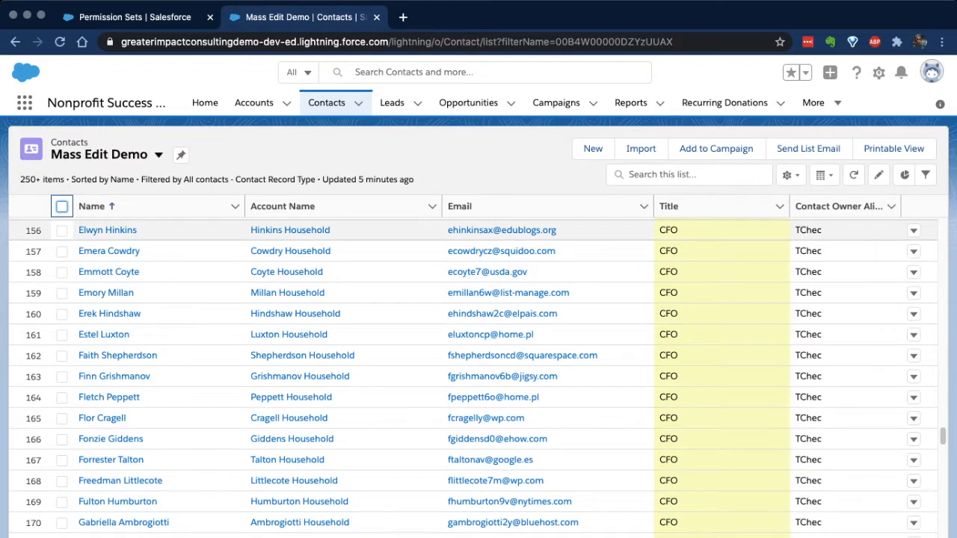
pyautogui.click(62, 231)
pyautogui.keyDown('shift'); pyautogui.click(62, 335); pyautogui.keyUp('shift')
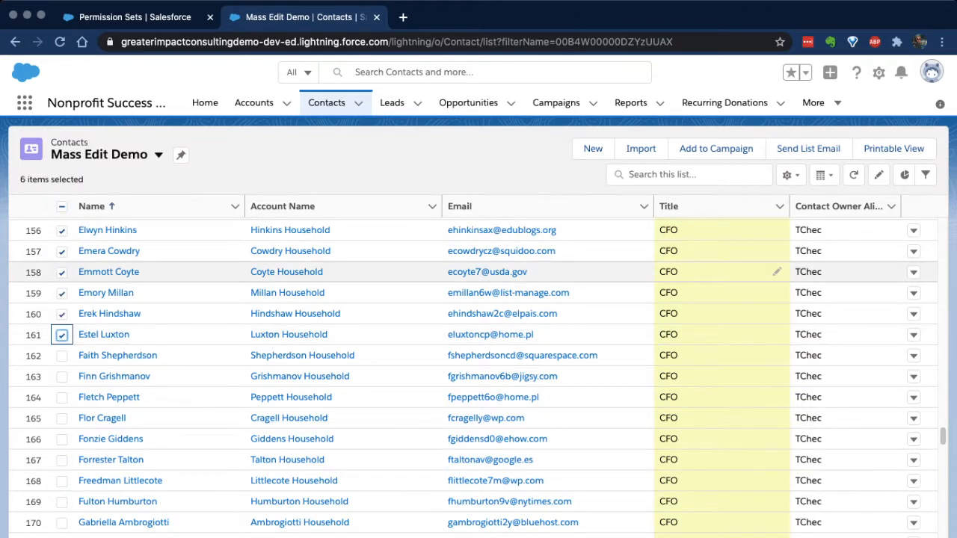
pyautogui.click(777, 250)
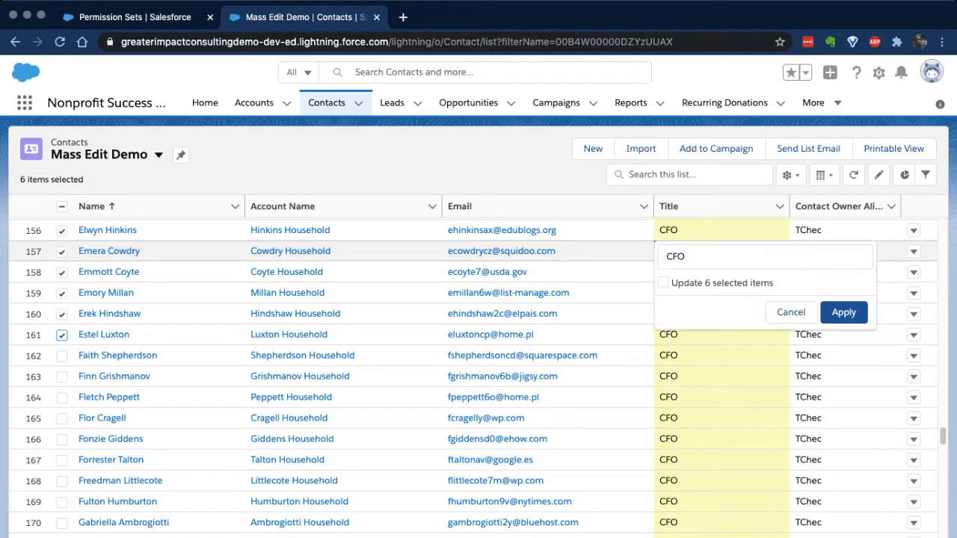
pyautogui.press('Escape')
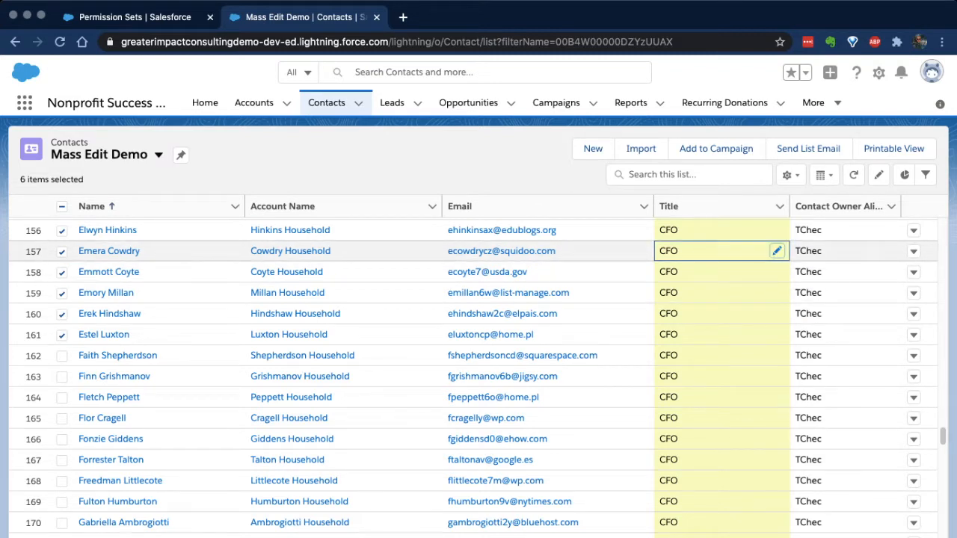
pyautogui.click(777, 250)
pyautogui.moveTo(690, 256); pyautogui.dragTo(647, 255)
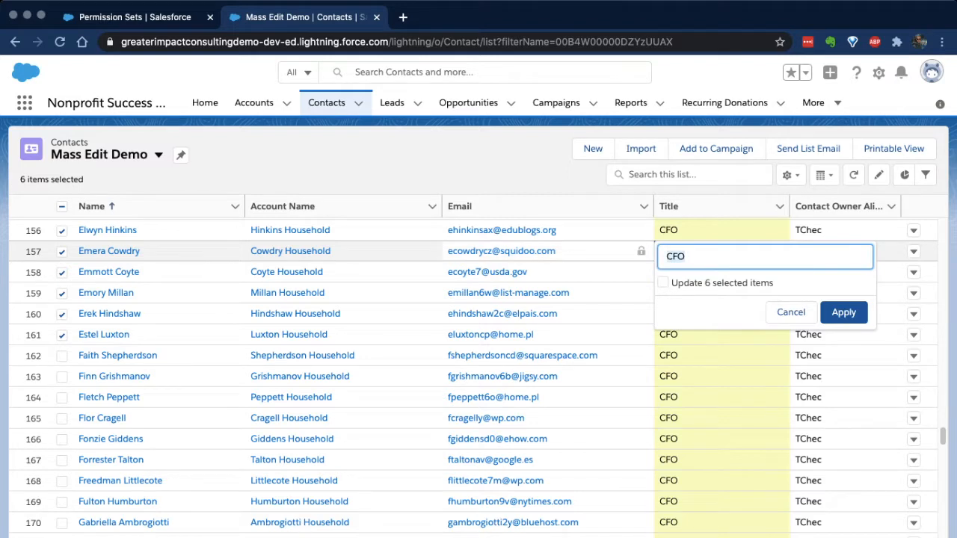
pyautogui.press('Escape')
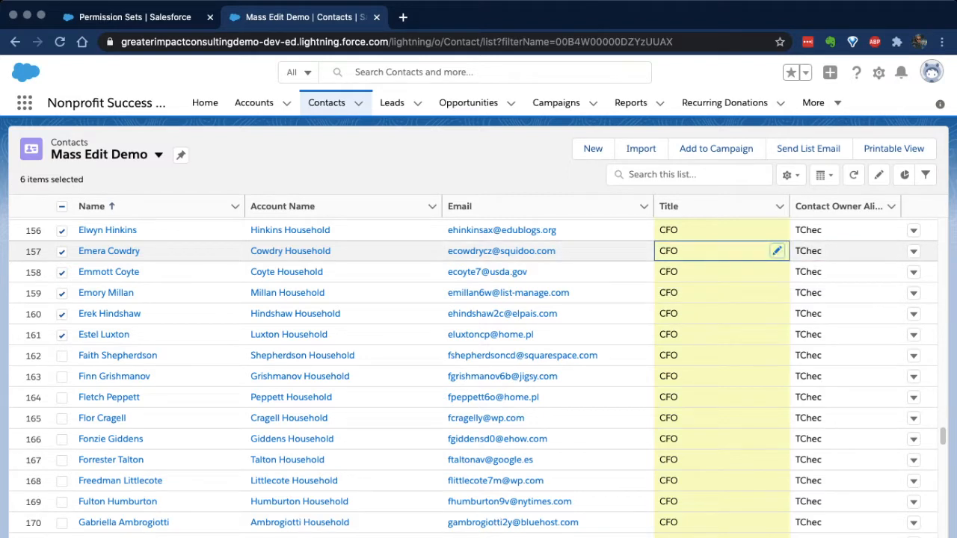
# Replace the Title with CTO for the 6 selected contacts in rows 156 to 161 in one mass edit.
pyautogui.press('Return')
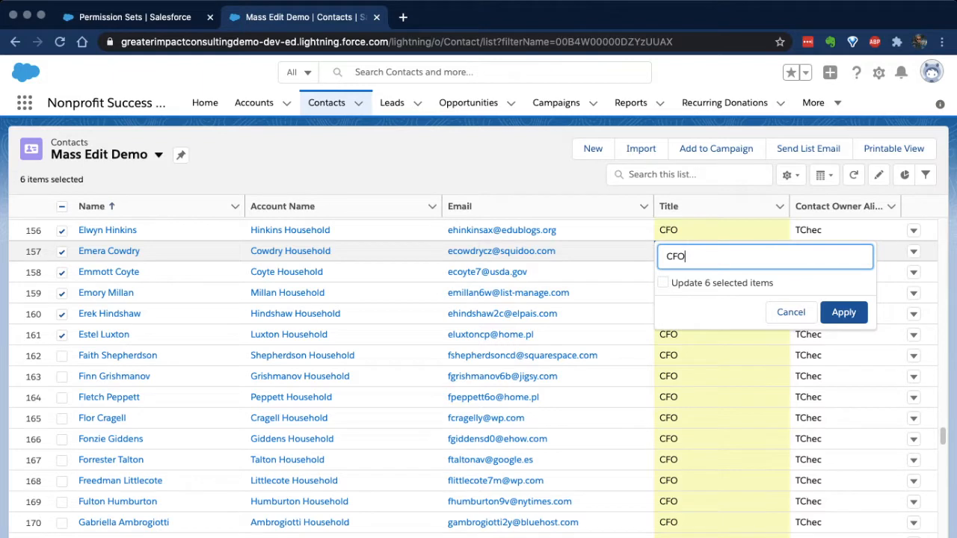
pyautogui.press('BackSpace')
pyautogui.press('BackSpace')
pyautogui.press('BackSpace')
pyautogui.write('CTO')
pyautogui.click(663, 283)
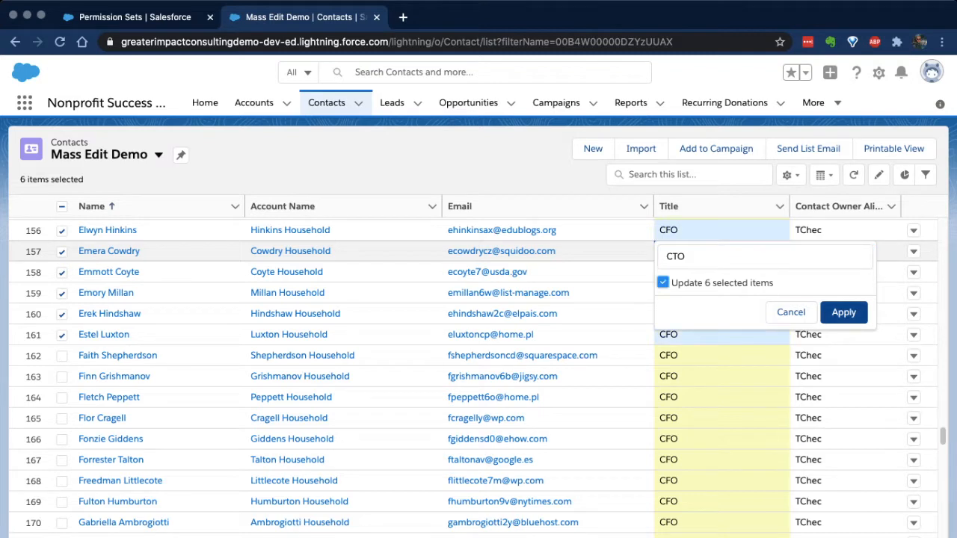
pyautogui.click(843, 311)
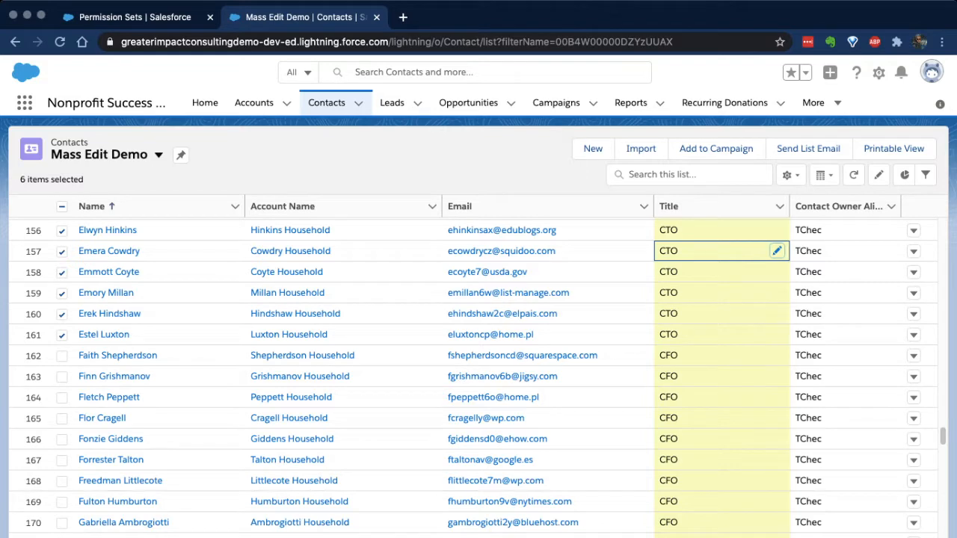
# Examine the contact in row 46 that is flagged with a save error and dismiss the error message.
pyautogui.scroll(20, 718, 290)
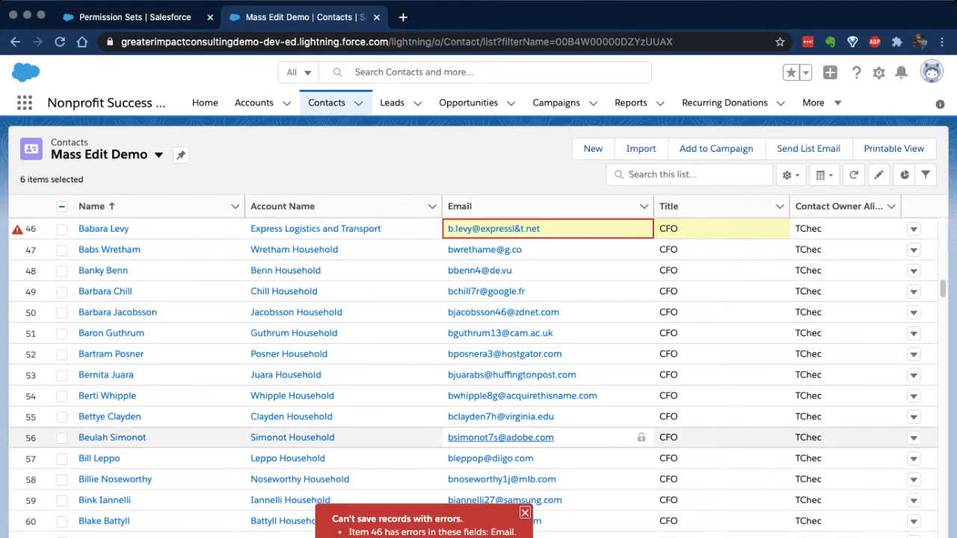
pyautogui.scroll(3, 473, 378)
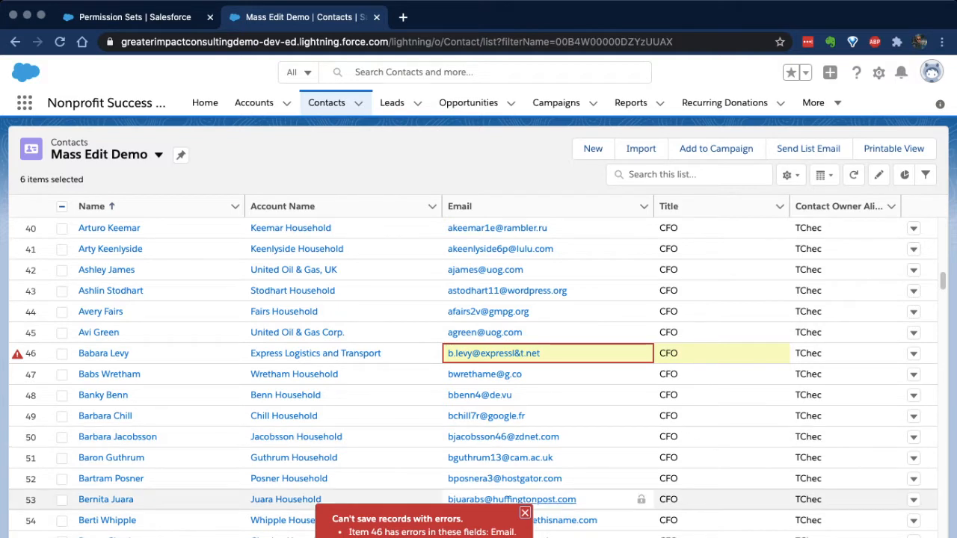
pyautogui.click(525, 513)
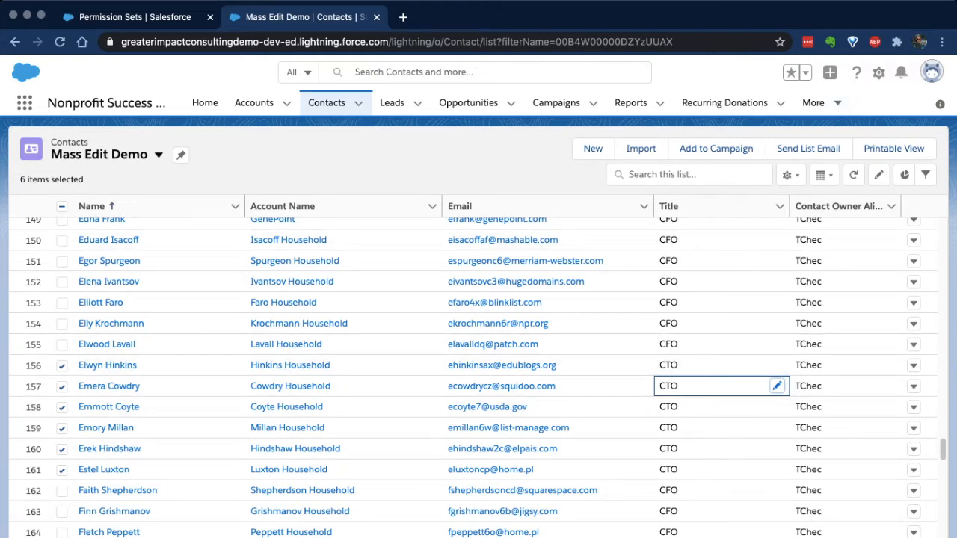
# Search the Inline Editing User permission set for "mass" and locate the Mass Edits from Lists system permission.
pyautogui.click(135, 17)
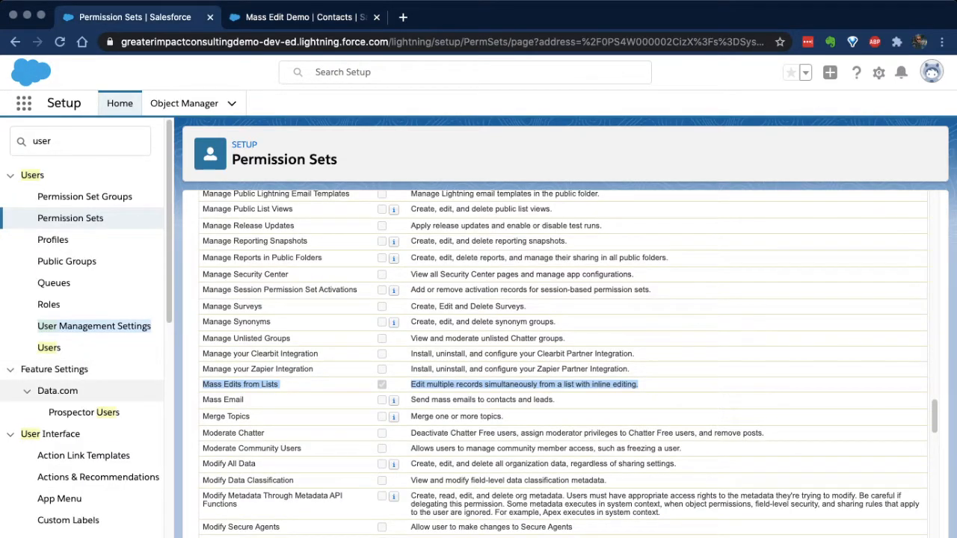
pyautogui.scroll(15, 561, 359)
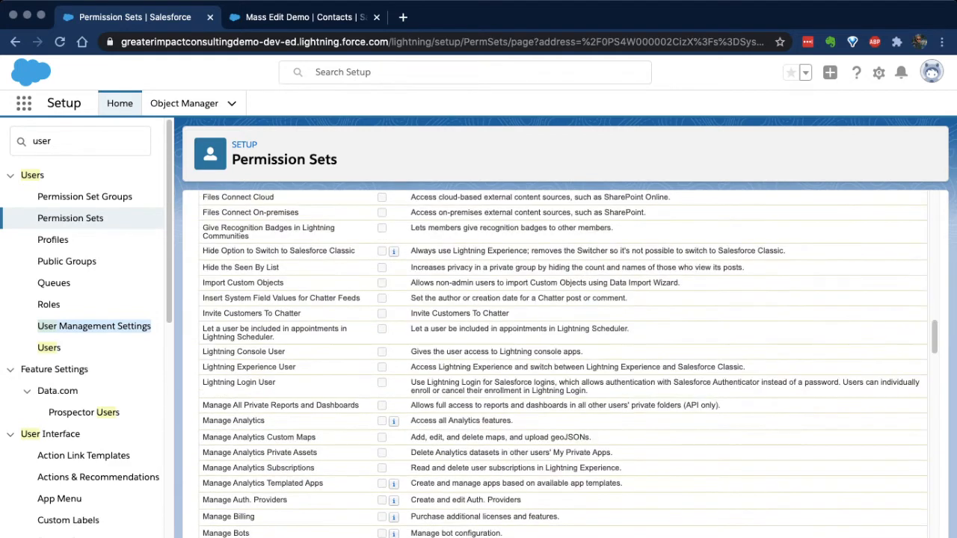
pyautogui.scroll(10, 340, 241)
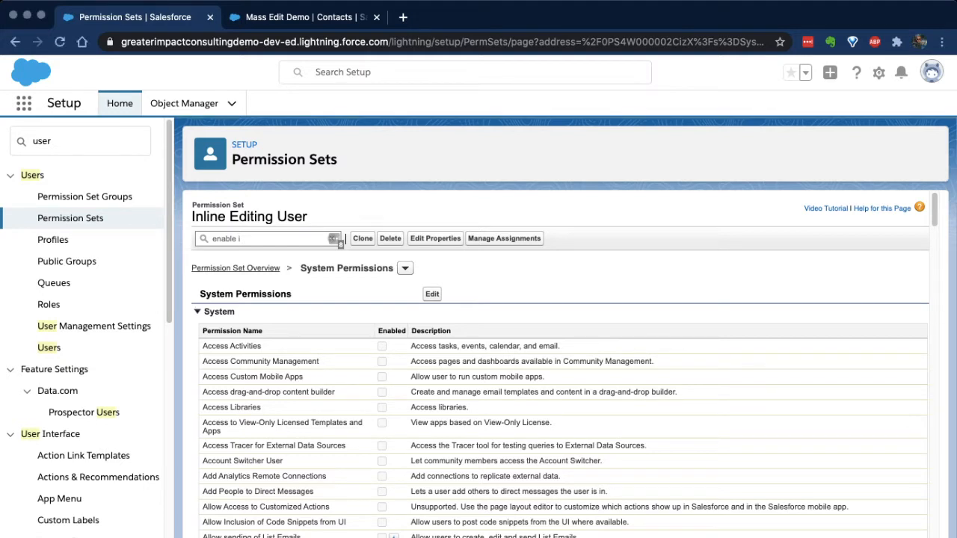
pyautogui.press('super+a')
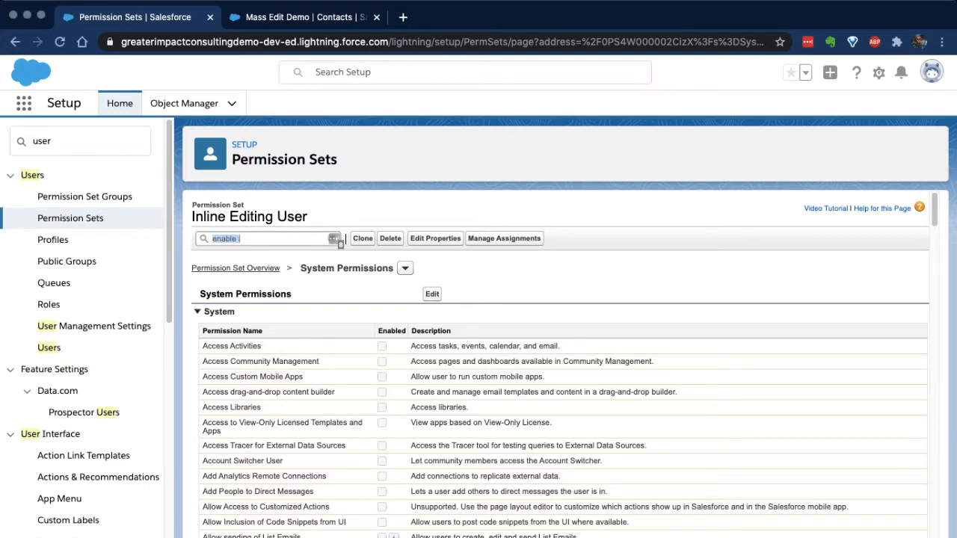
pyautogui.write('mass')
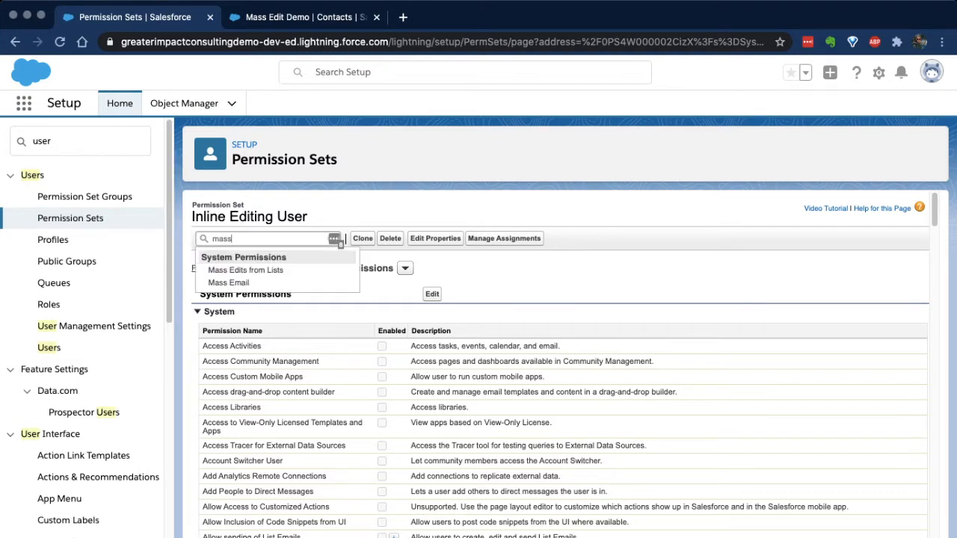
pyautogui.press('Down')
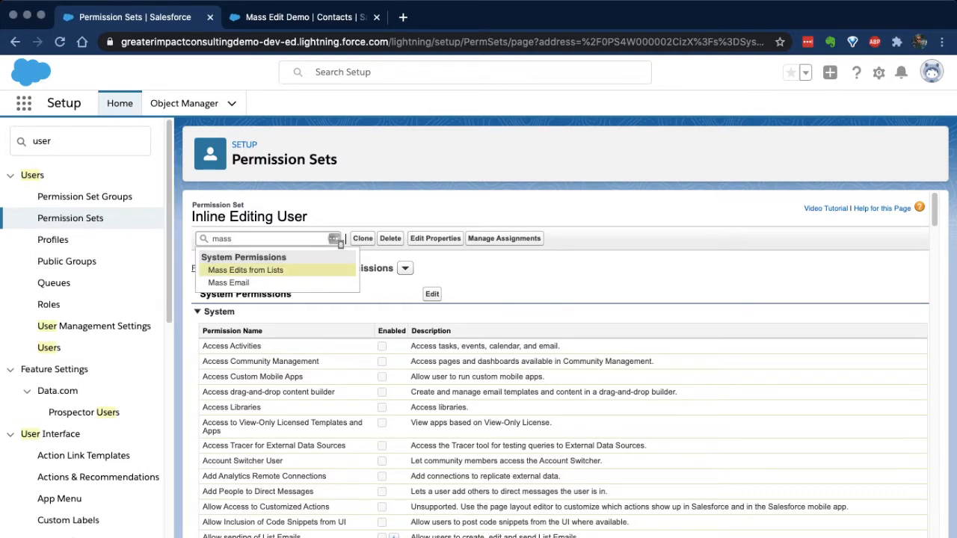
pyautogui.press('Return')
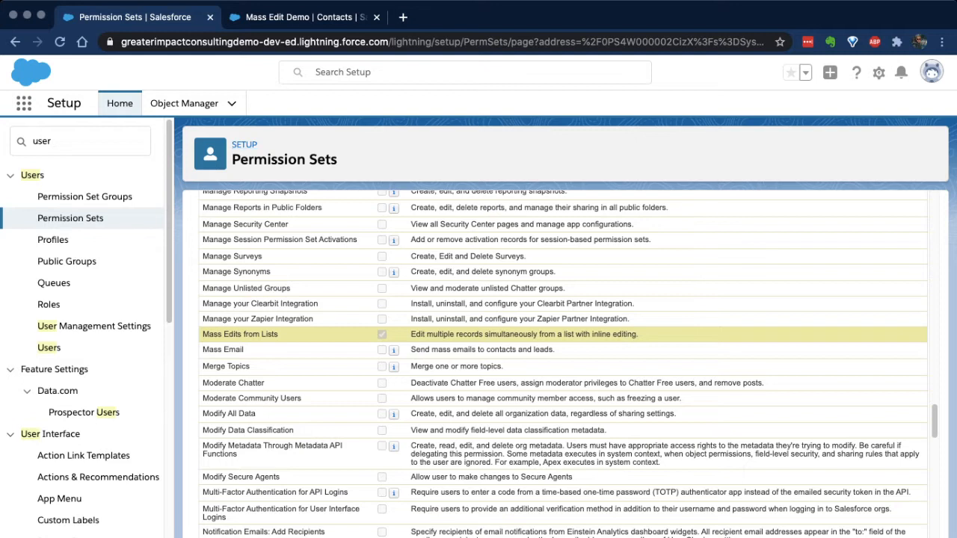
# In the Mass Edit Demo contact list, define a filter where Contact Record Type equals Adult - Volunteer Only or Adult - Donor Only.
pyautogui.click(305, 17)
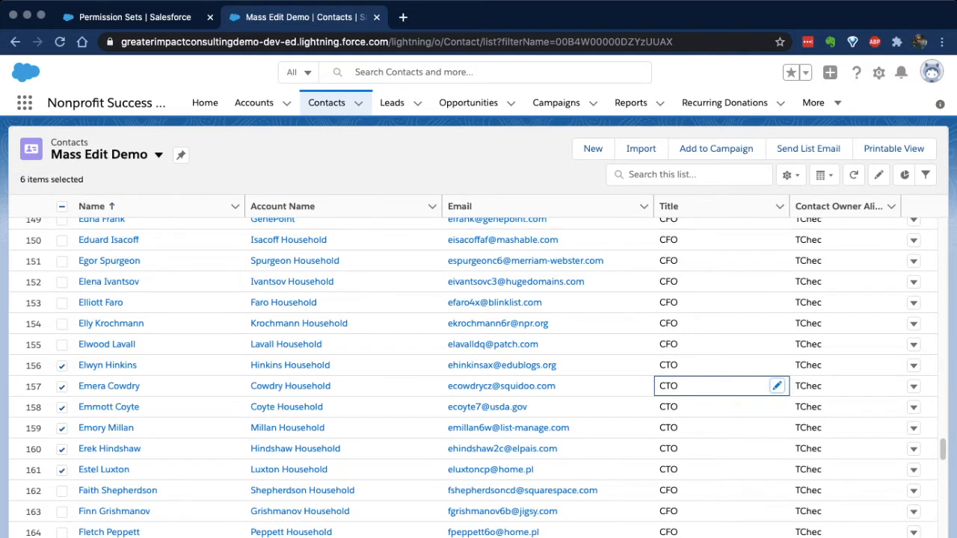
pyautogui.click(926, 174)
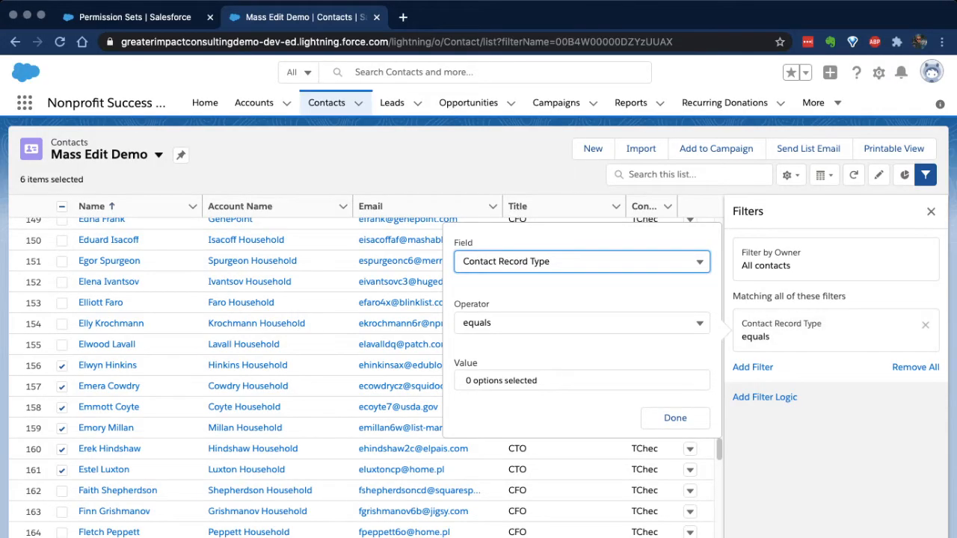
pyautogui.click(582, 380)
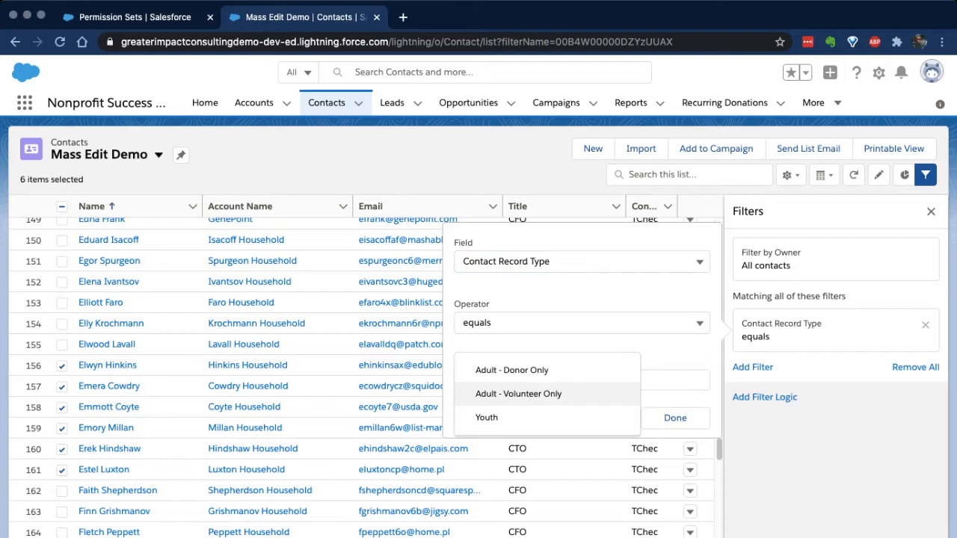
pyautogui.click(518, 394)
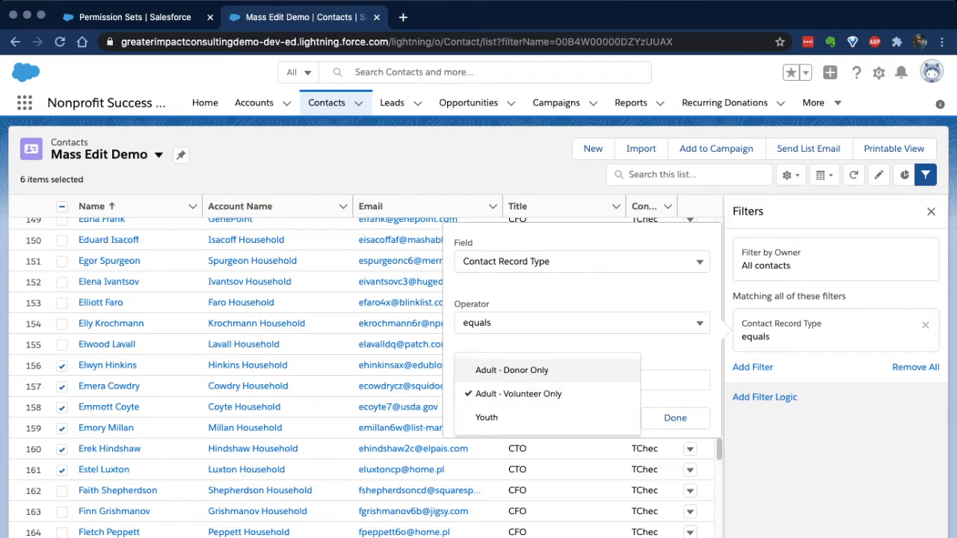
pyautogui.click(511, 369)
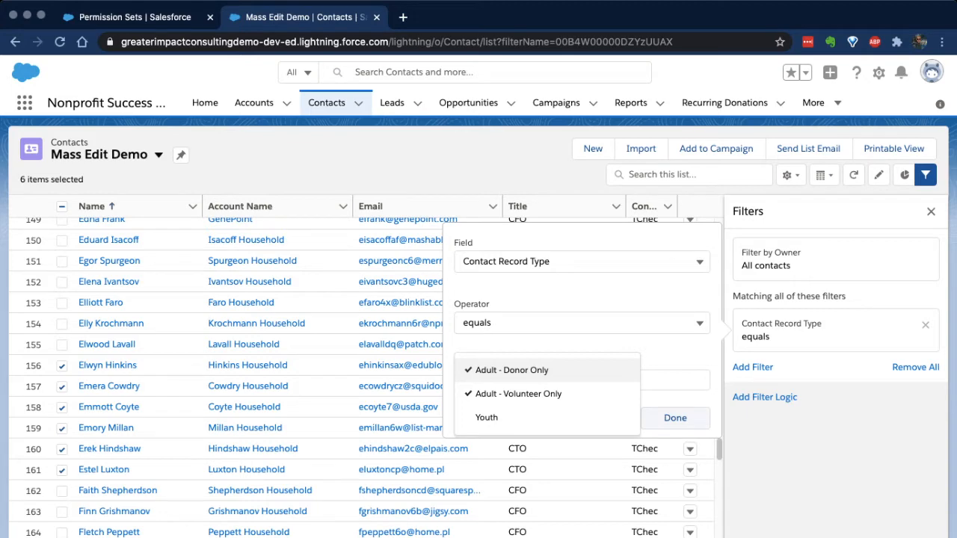
pyautogui.click(675, 418)
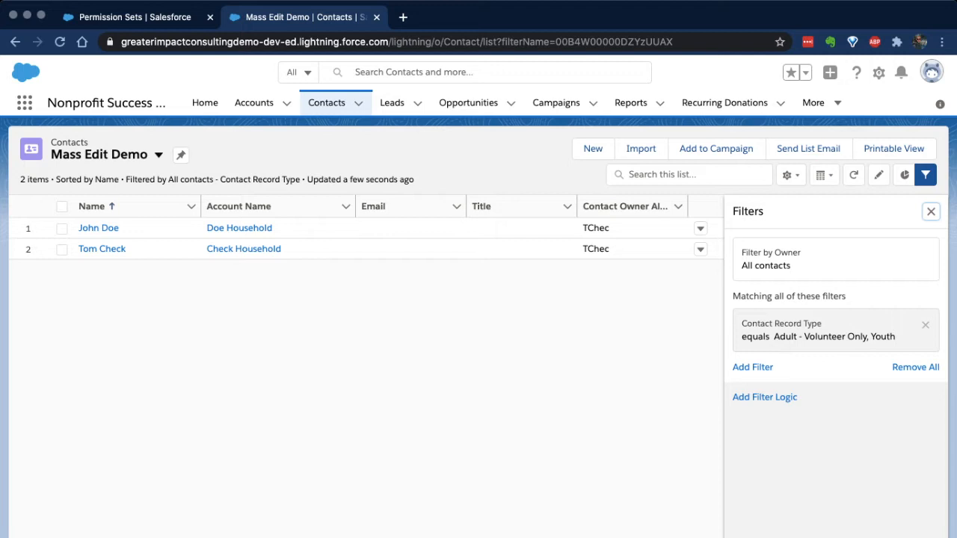
# Remove Adult - Volunteer Only from the Contact Record Type filter, leaving only Youth, and save the list view.
pyautogui.click(830, 330)
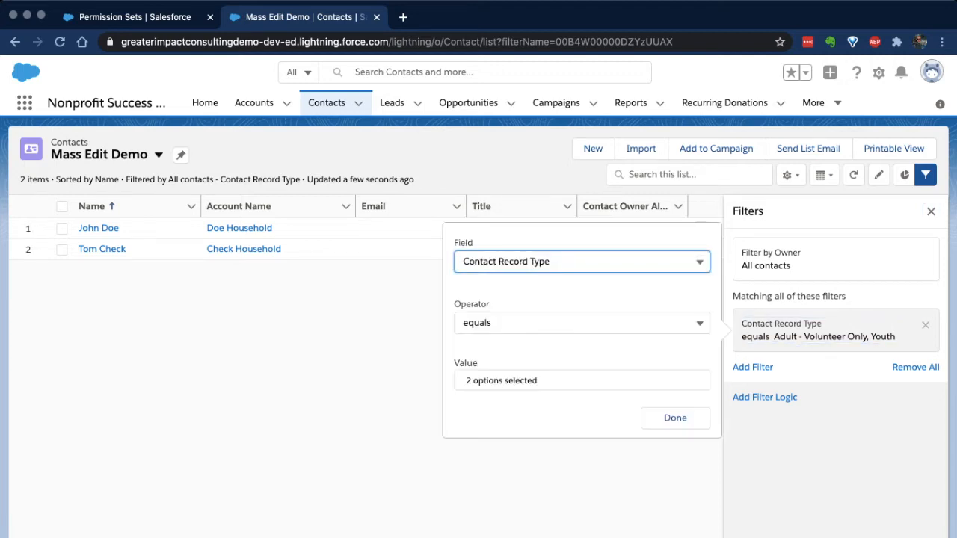
pyautogui.click(553, 380)
pyautogui.click(518, 394)
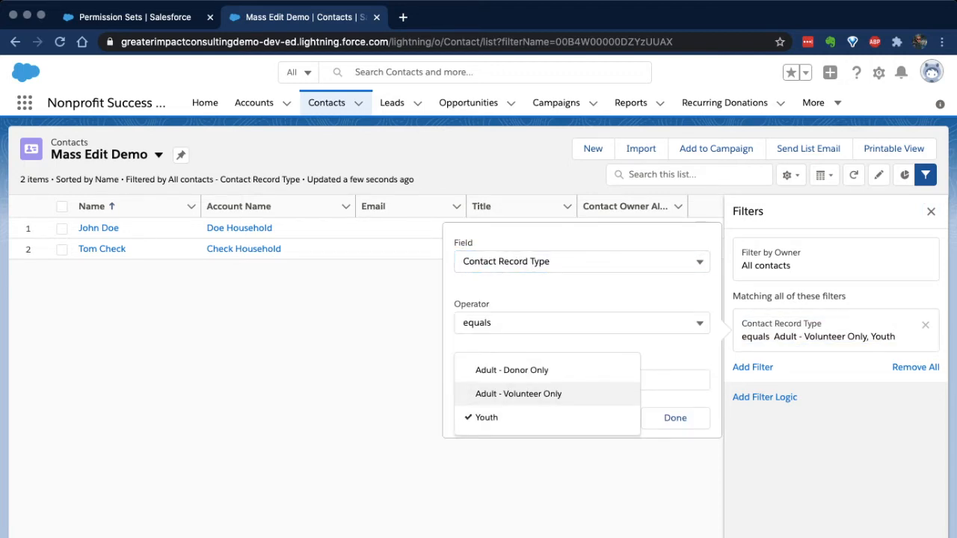
pyautogui.click(675, 417)
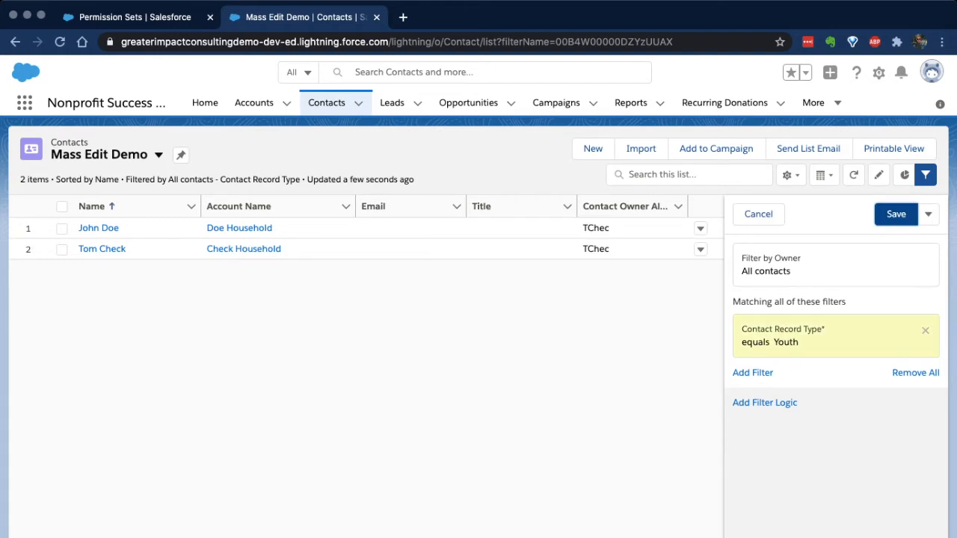
pyautogui.click(895, 215)
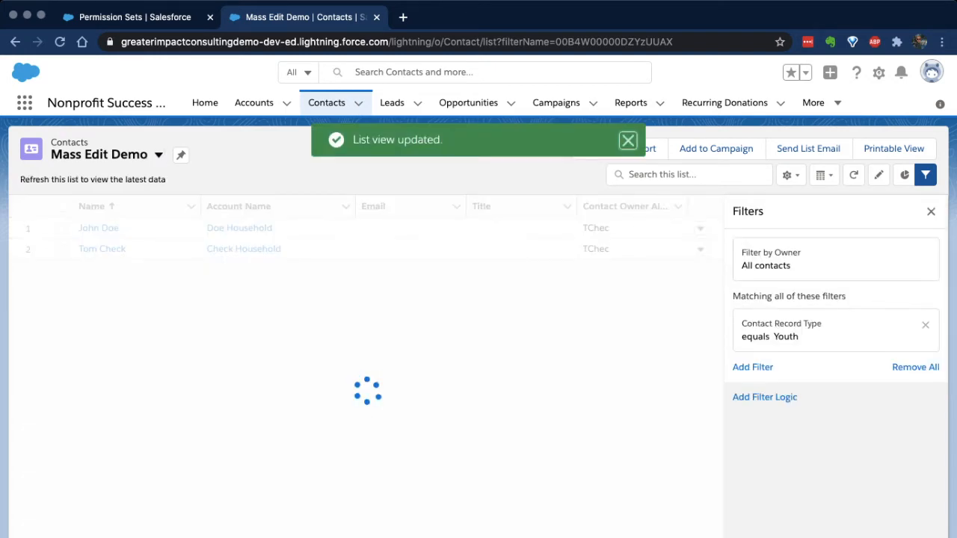